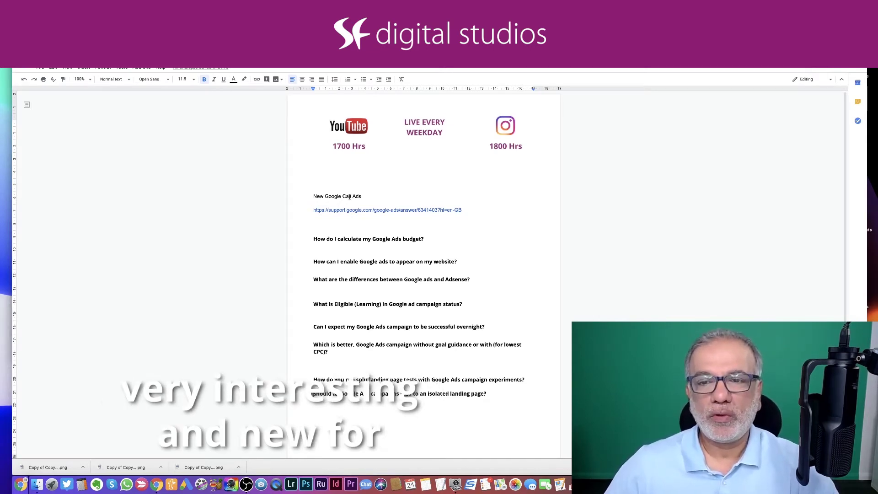
Step: Open the support.google.com Google Call Ads link from the notes via its preview bubble
click(372, 210)
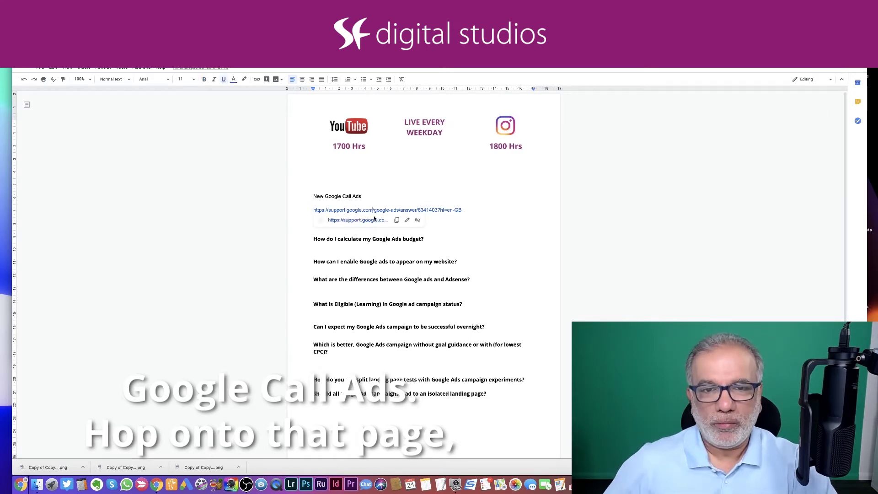
click(374, 219)
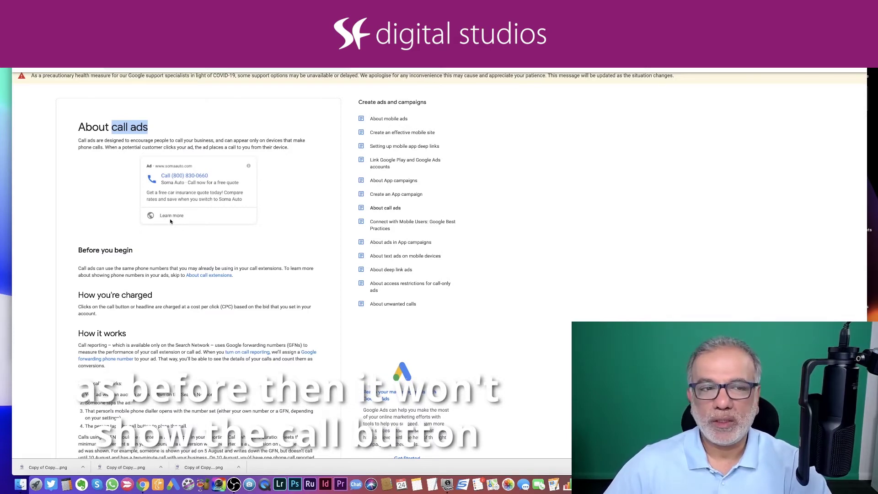
scroll(170, 221, down, 2)
scroll(112, 243, down, 2)
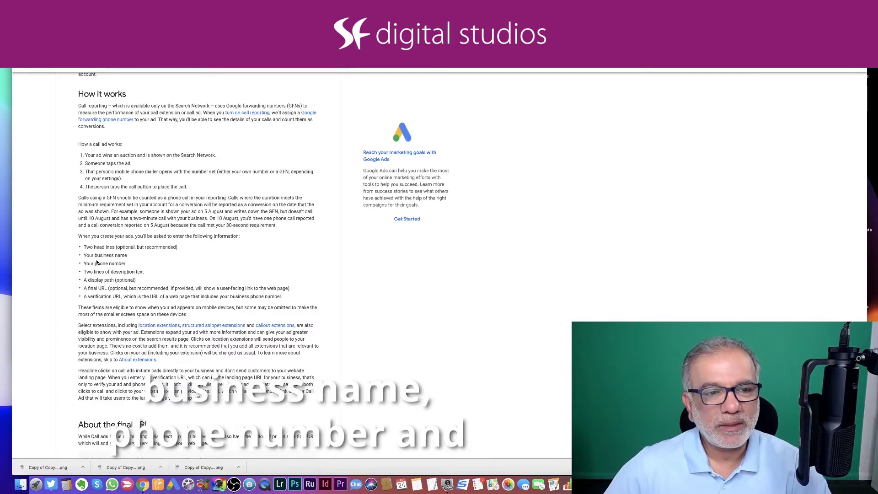
scroll(96, 262, down, 2)
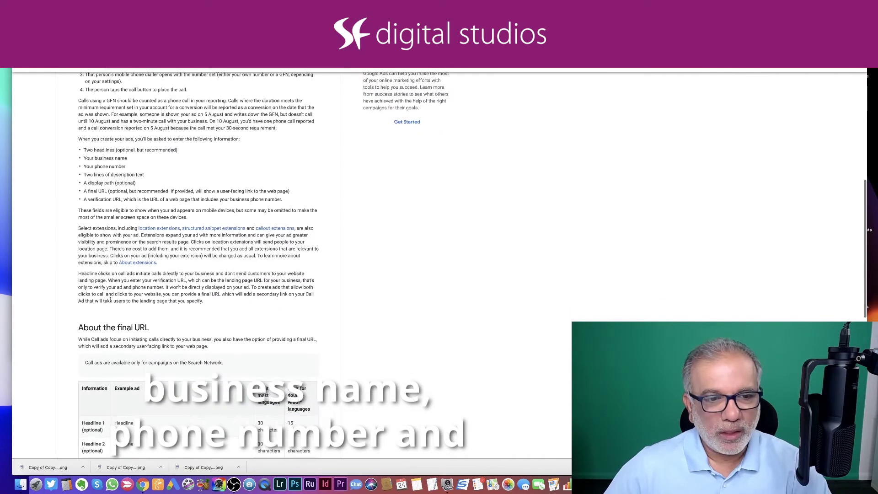
scroll(111, 302, down, 2)
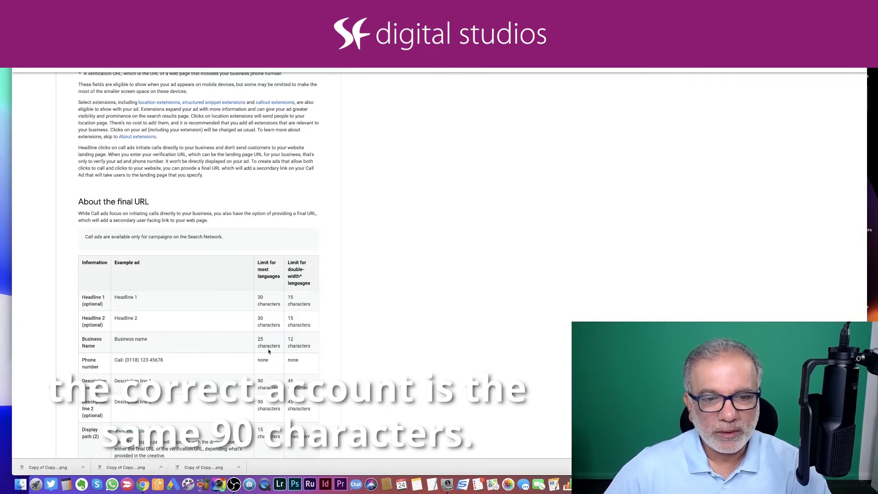
scroll(268, 352, down, 1)
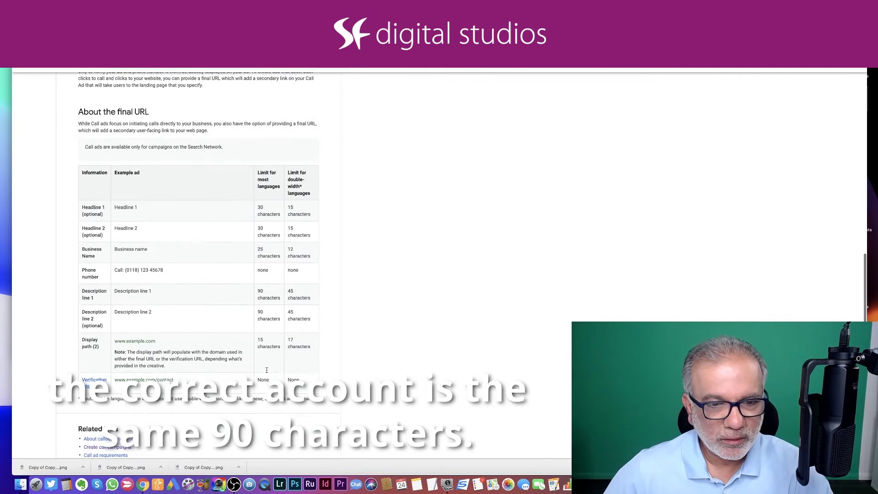
scroll(206, 289, up, 10)
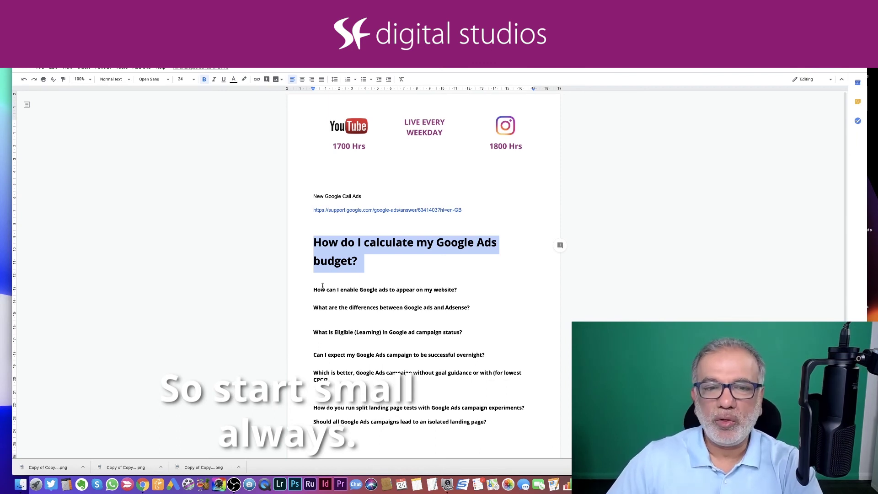
Step: Select 'How can I enable Google ads to appear on my website?' and show font sizes
drag(312, 294, 374, 297)
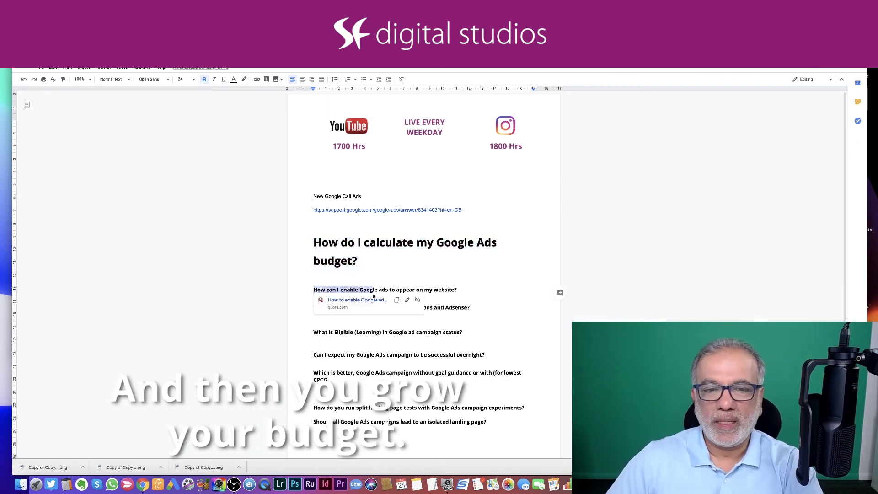
key(shift+End)
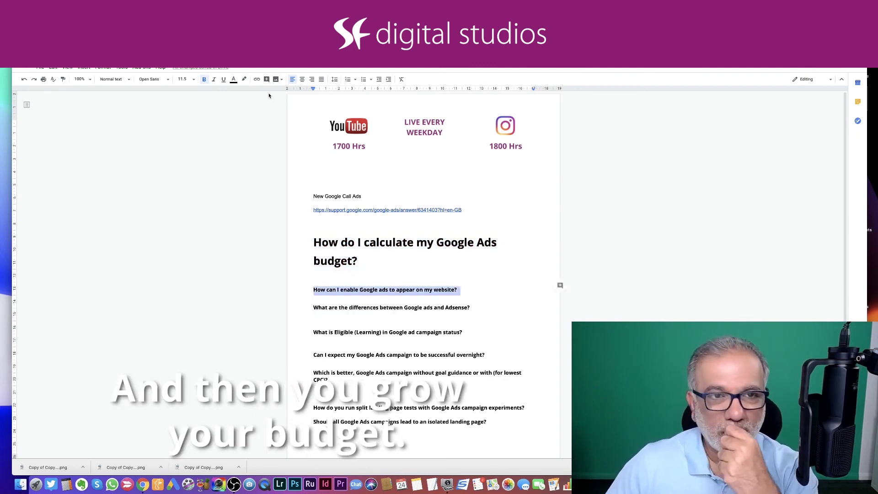
click(183, 78)
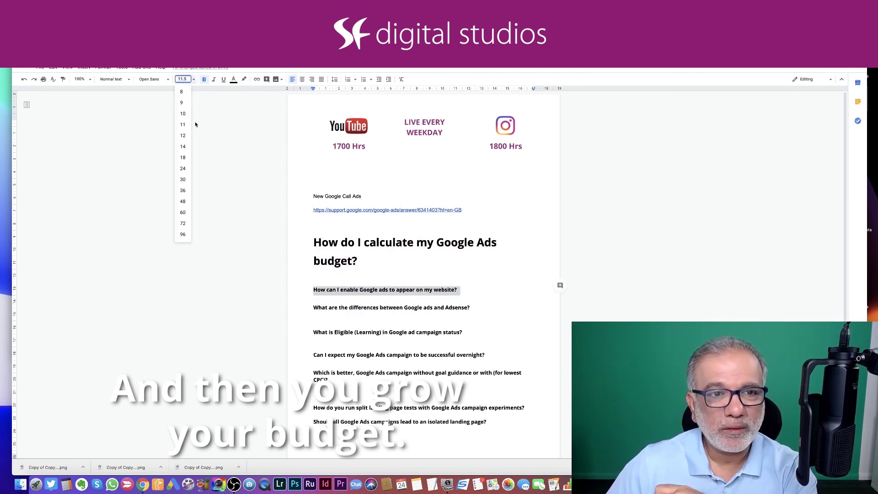